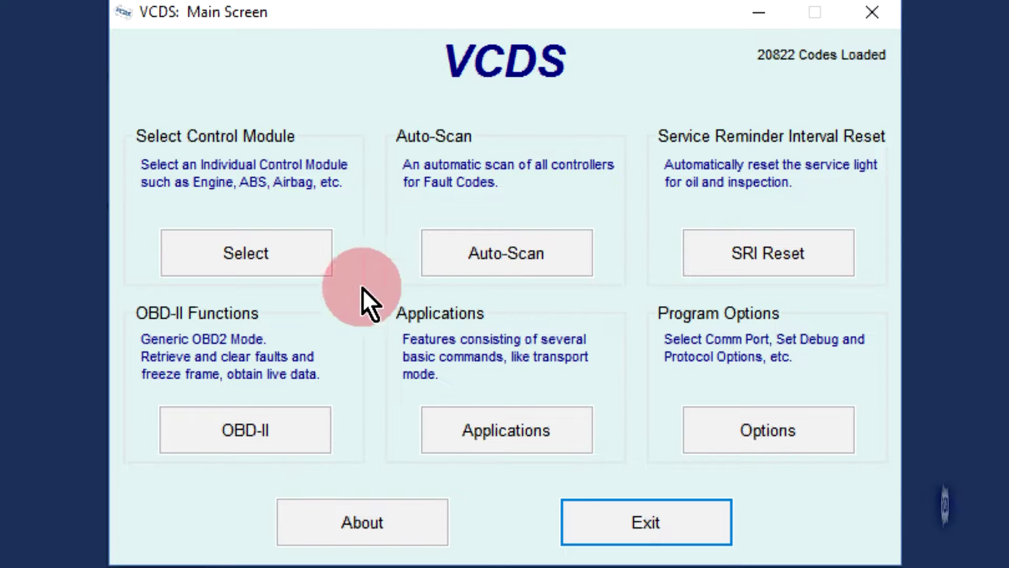
Step: Connect to the 01-Engine controller (part 5K0 907 115 M, 2.0l R4/4V TFSI)
click(261, 254)
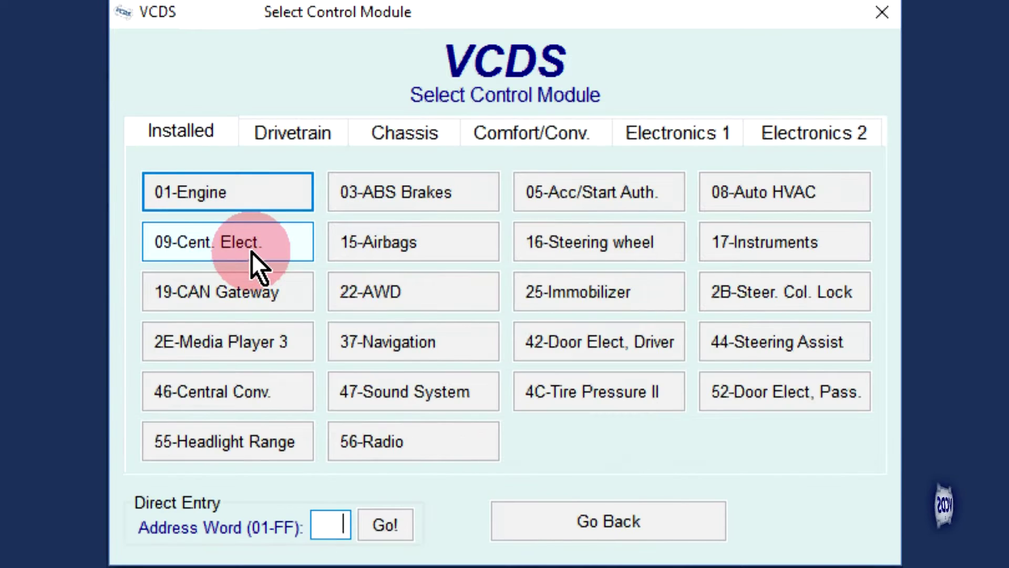
click(251, 193)
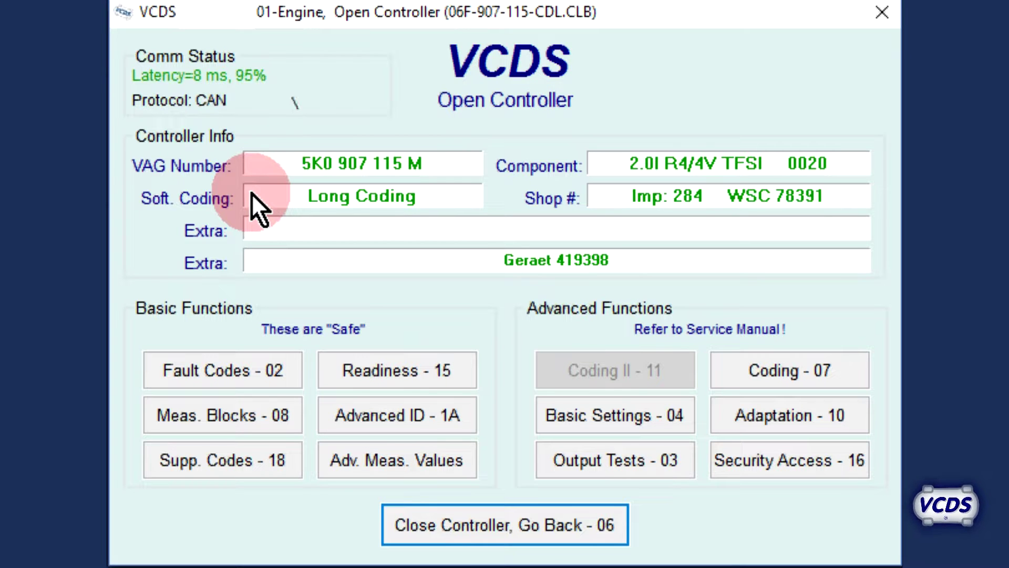
Step: Show live group 001 Measuring Blocks values such as engine speed and coolant temperature, then select the group number
click(235, 408)
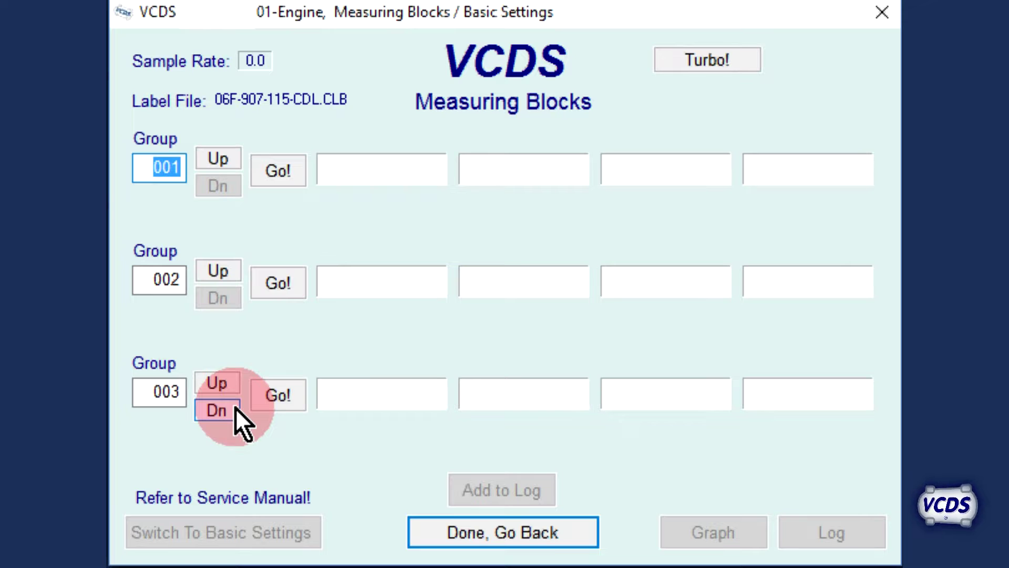
click(279, 174)
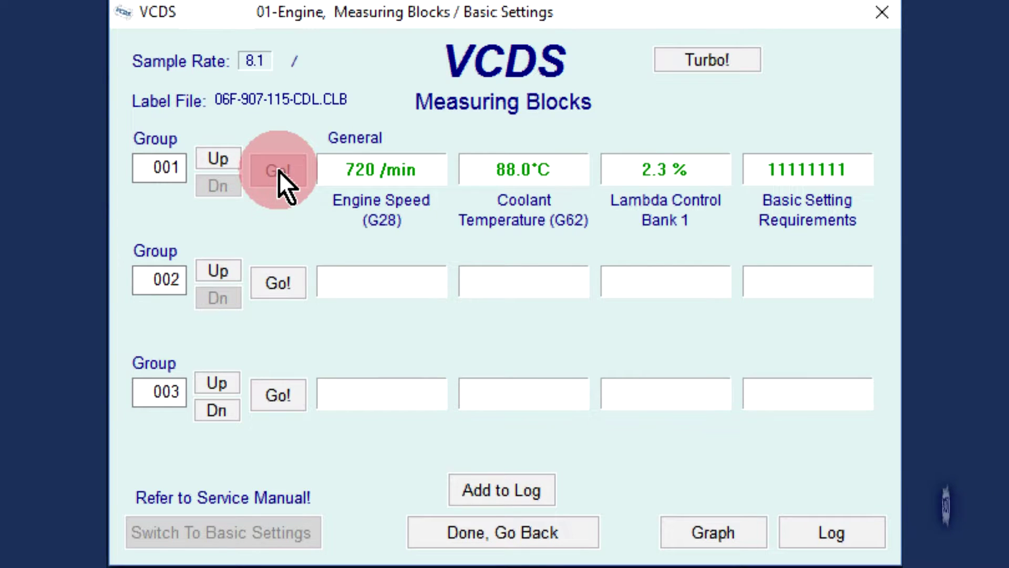
drag(157, 169, 215, 176)
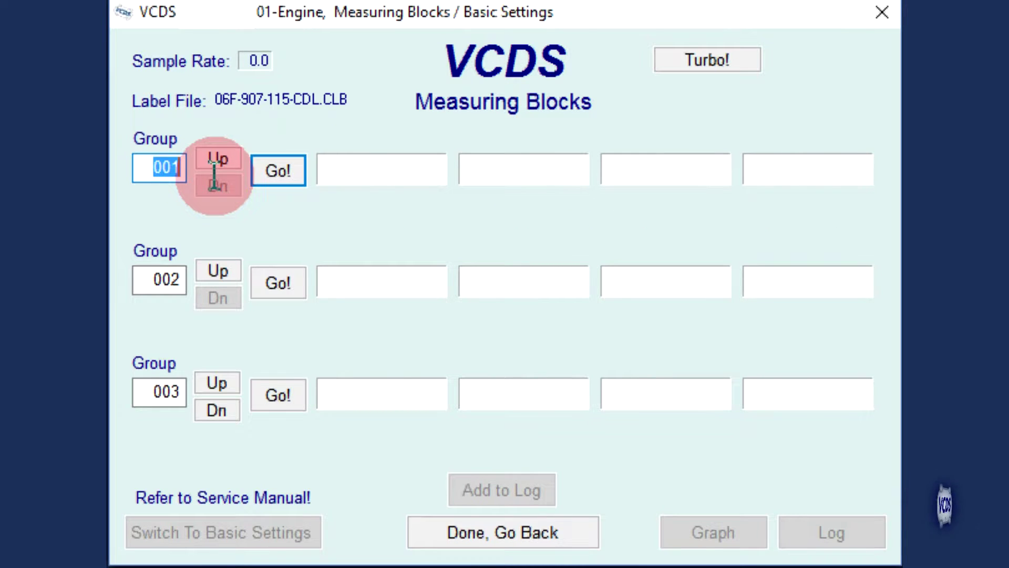
Step: Watch live group 106 readings (about 49.3 bar rail pressure, 51.0 % pump load), then exit Measuring Blocks
text(106)
click(278, 169)
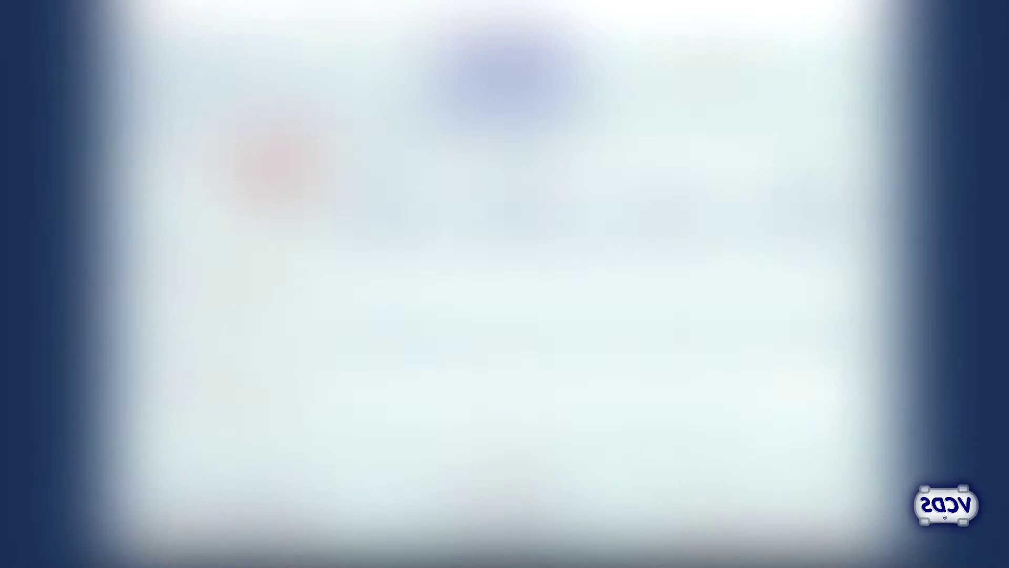
click(280, 167)
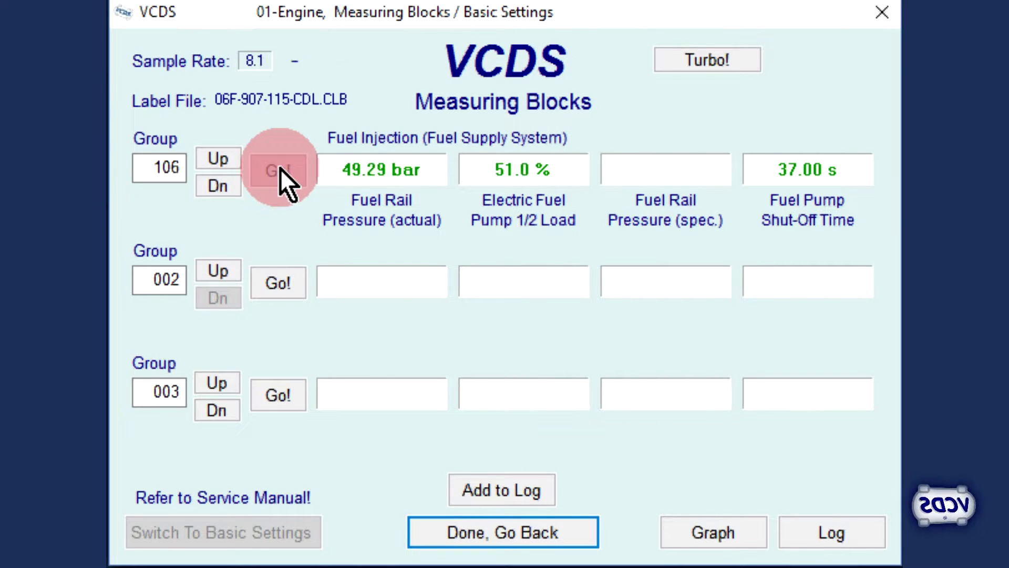
click(479, 517)
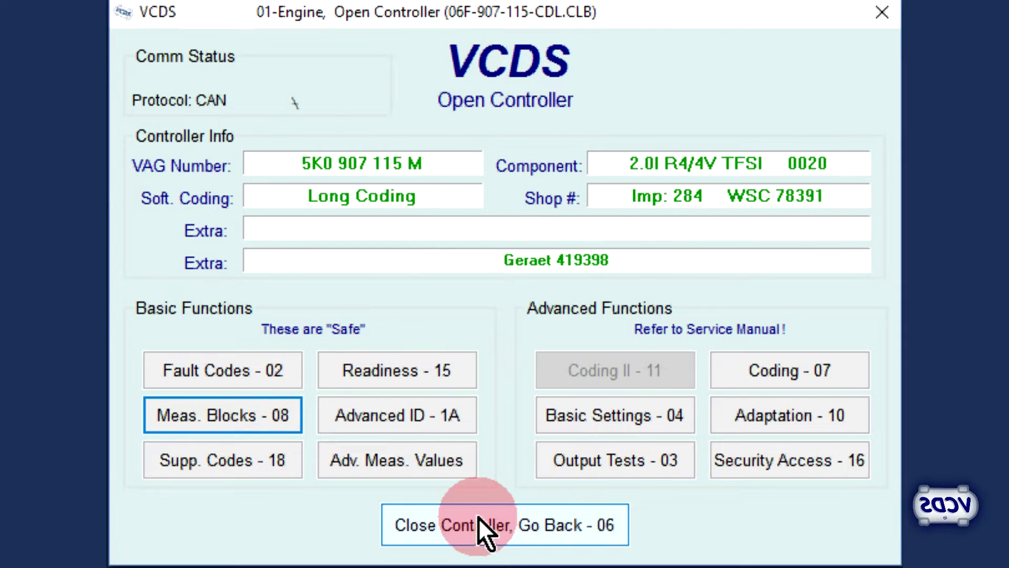
click(479, 517)
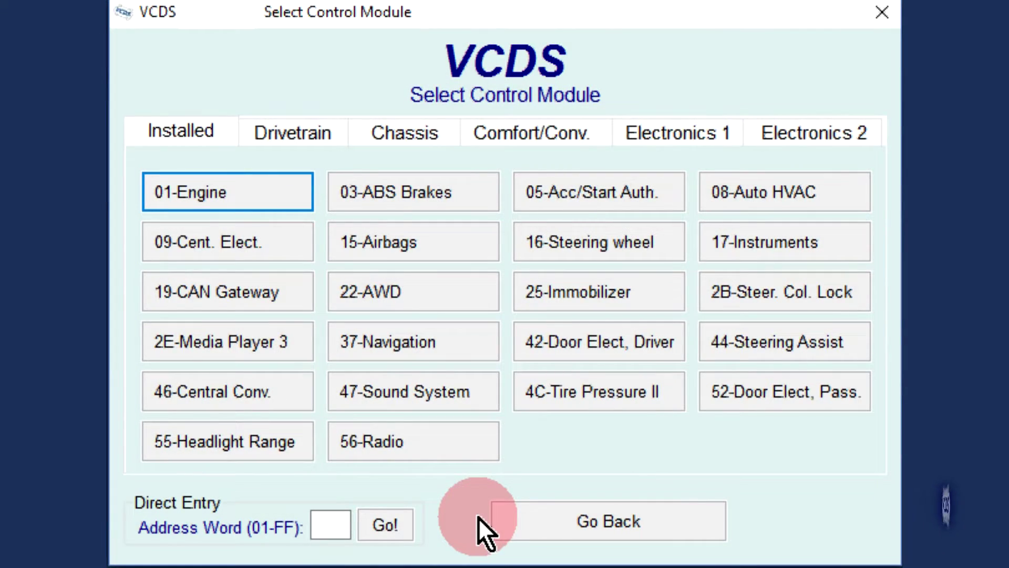
click(254, 209)
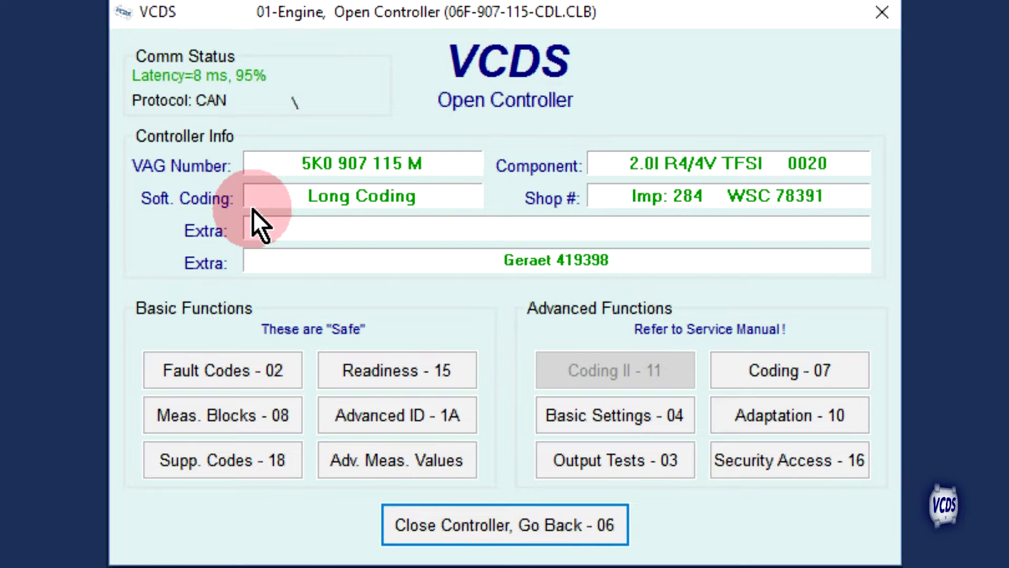
Step: Read live group 106 fuel rail pressure, then close the engine controller and return to the main screen
click(260, 417)
text(106)
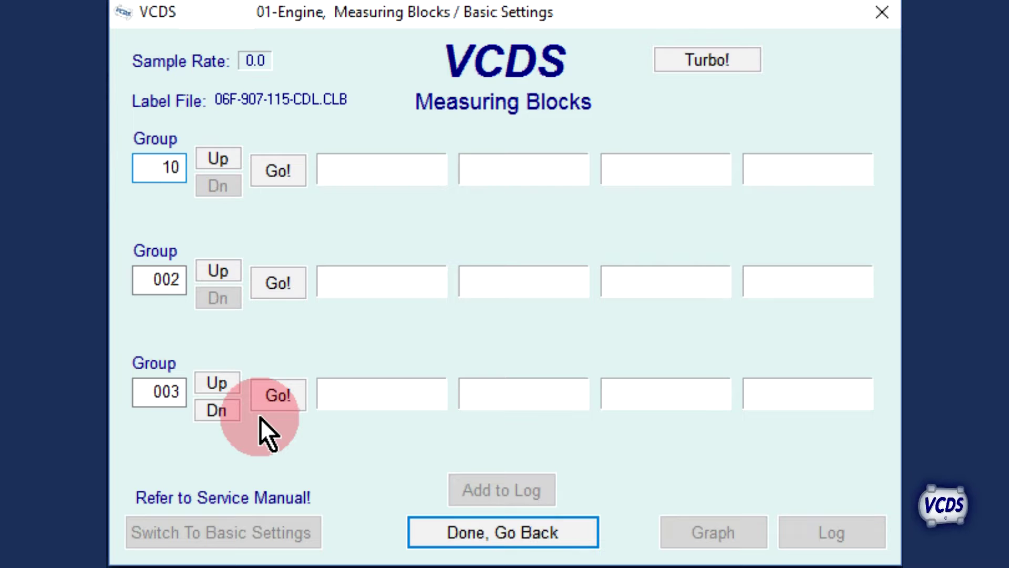
click(279, 158)
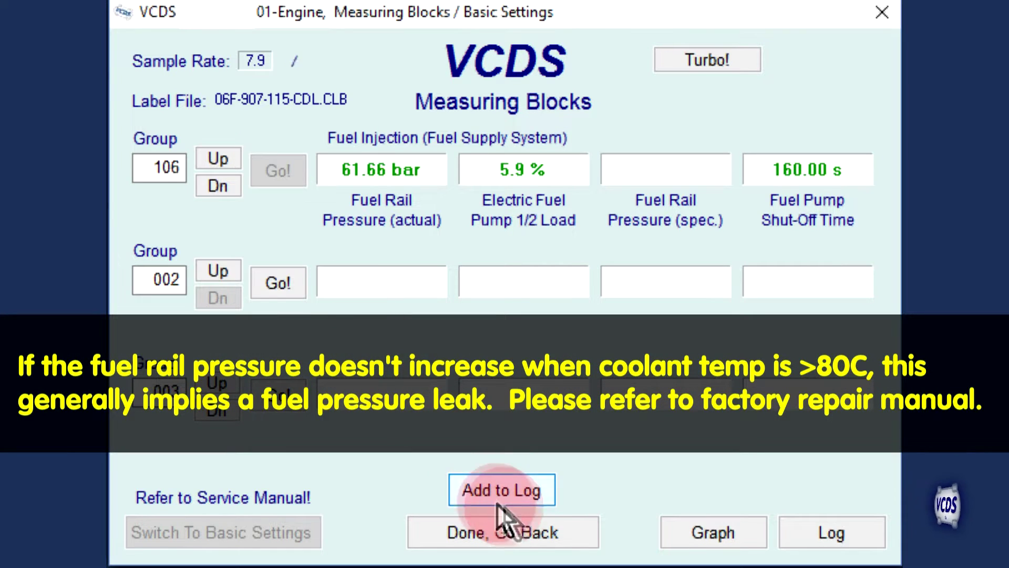
click(531, 533)
click(535, 536)
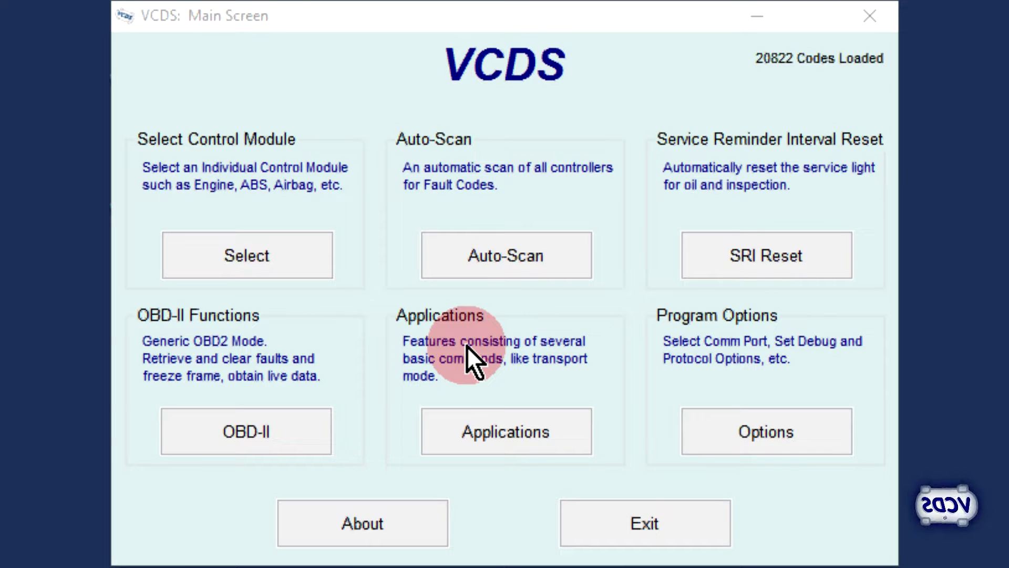
Step: Connect to the second car's 01-Engine controller and list its Advanced Measuring Values, e.g. Engine speed
click(311, 268)
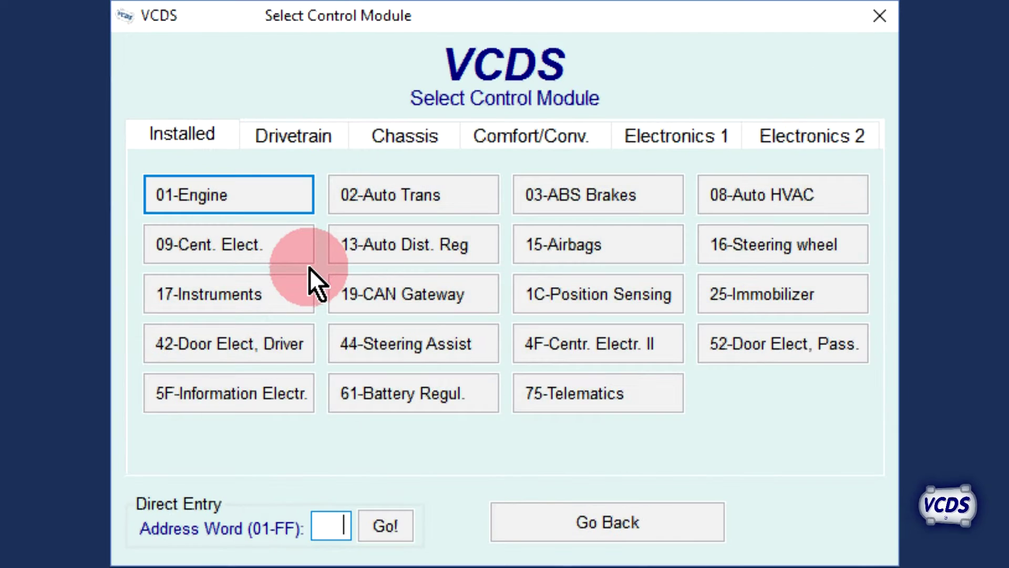
click(269, 201)
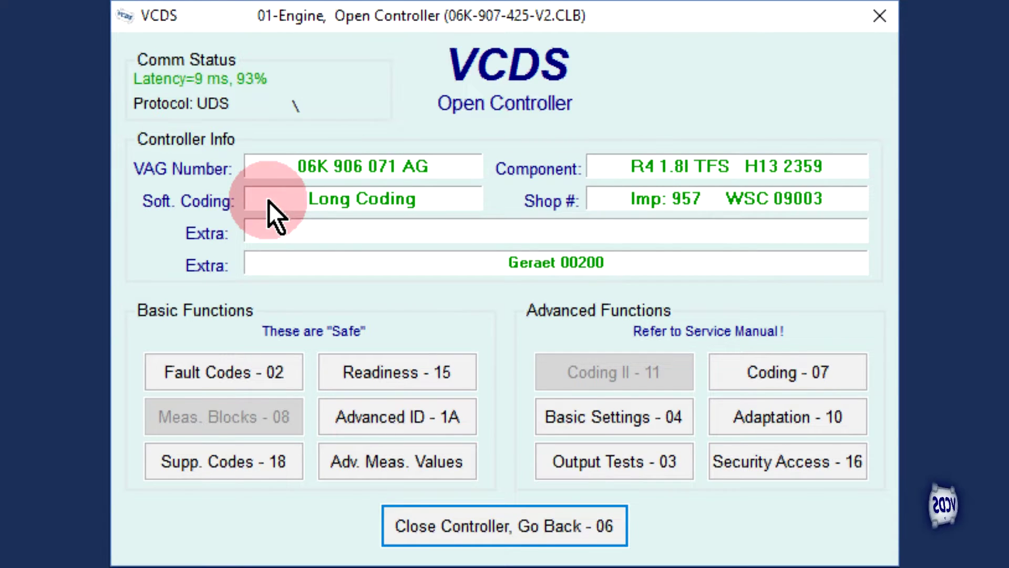
click(419, 457)
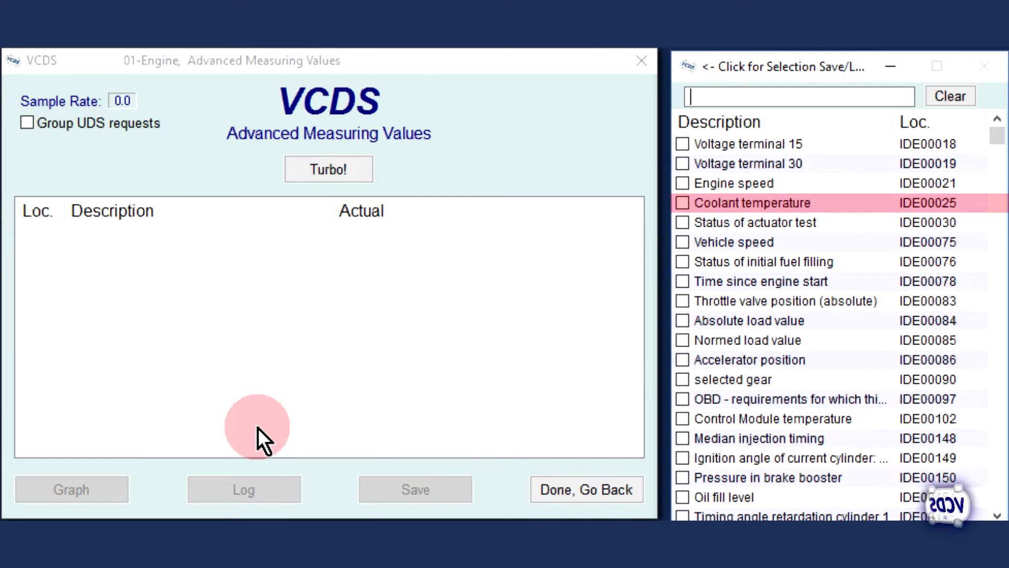
Step: Tick Coolant temperature to show it live at 82 °C, then begin a value search
click(683, 206)
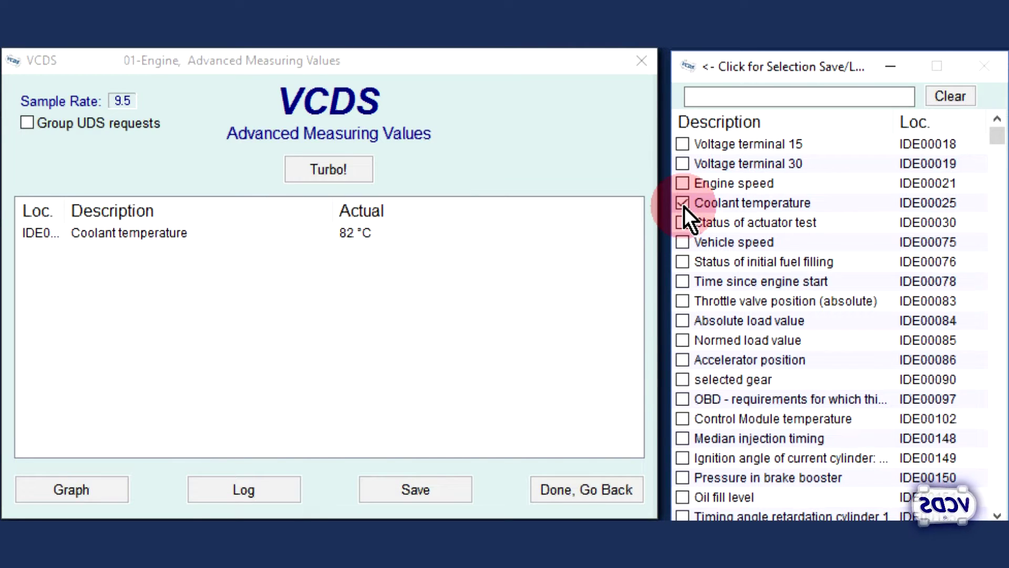
click(739, 96)
Step: Filter the values by 'fuel', show Fuel high pressure: actual value live (about 33.8 bar), then exit
text(fu)
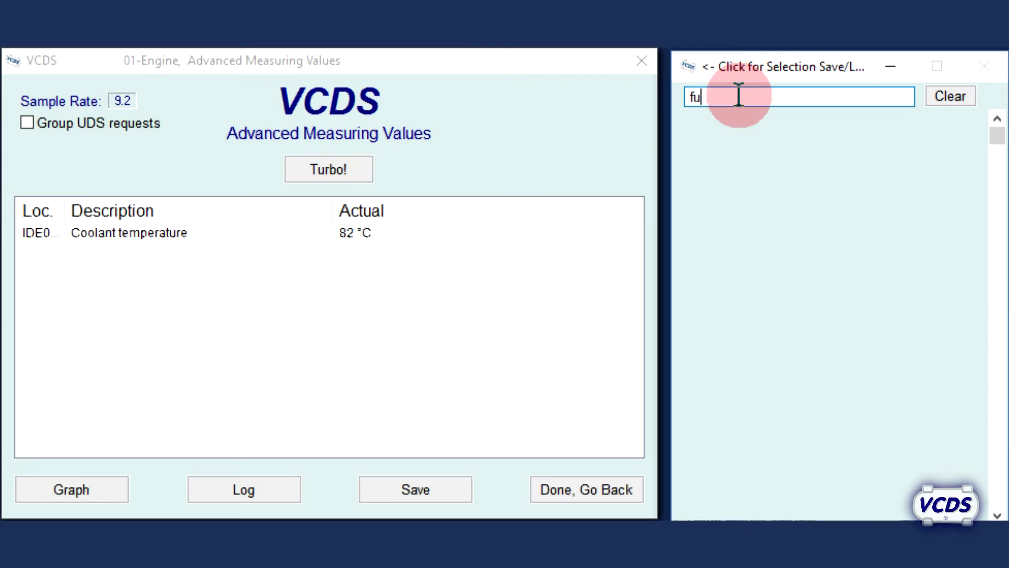
text(el)
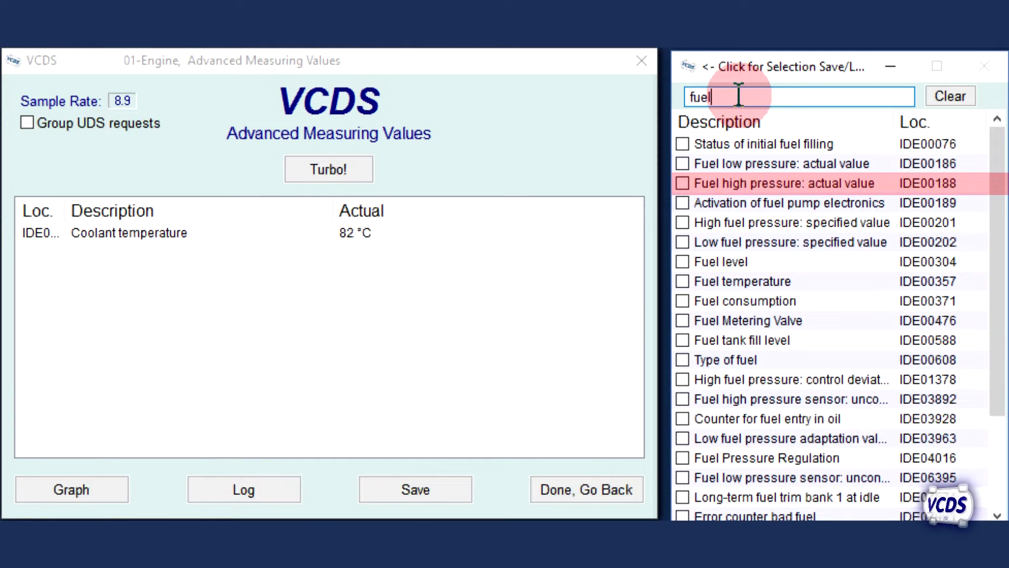
click(681, 183)
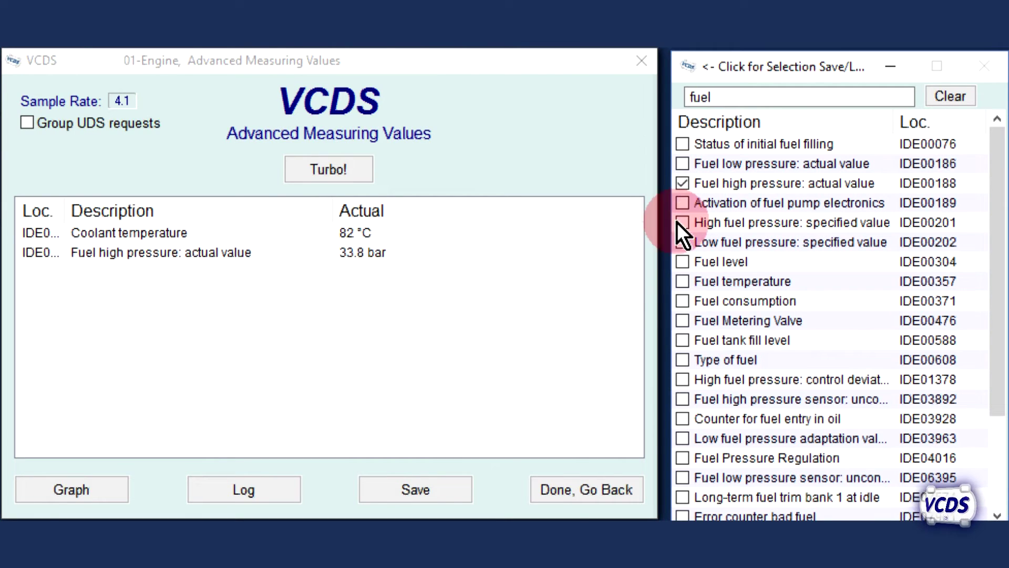
click(566, 491)
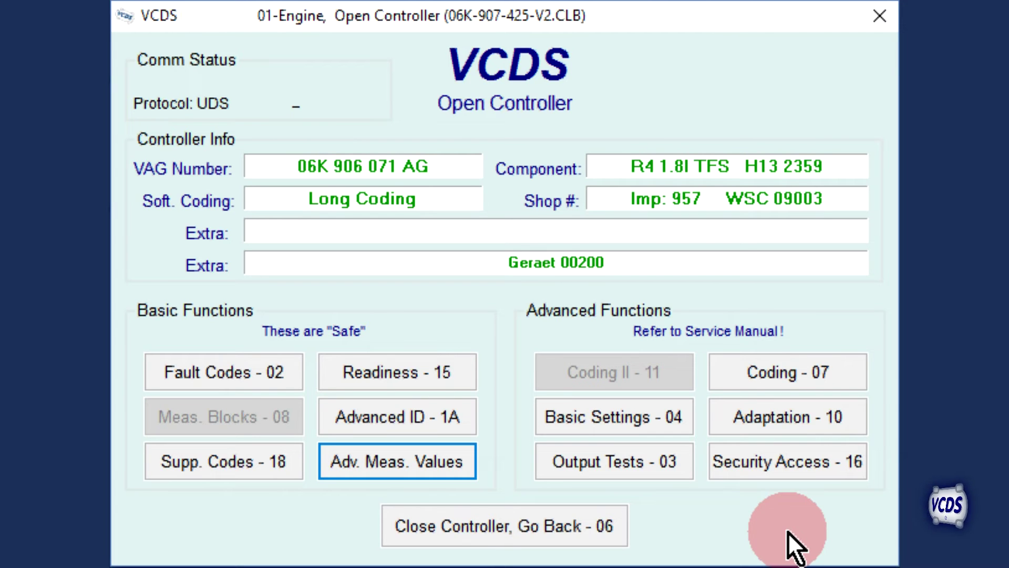
Step: Reconnect to 01-Engine after cycling ignition and reopen an empty Advanced Measuring Values window
click(610, 531)
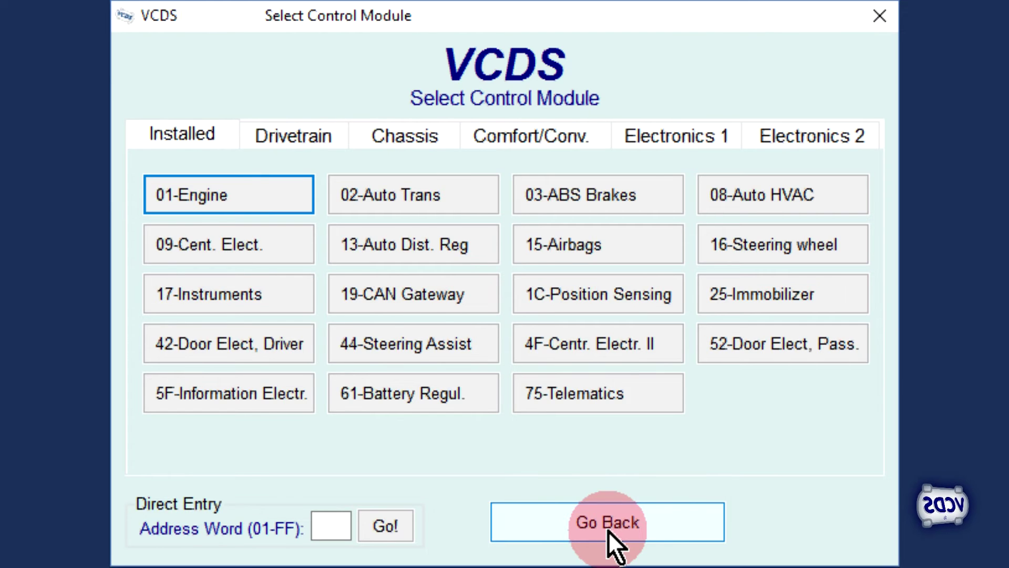
click(274, 209)
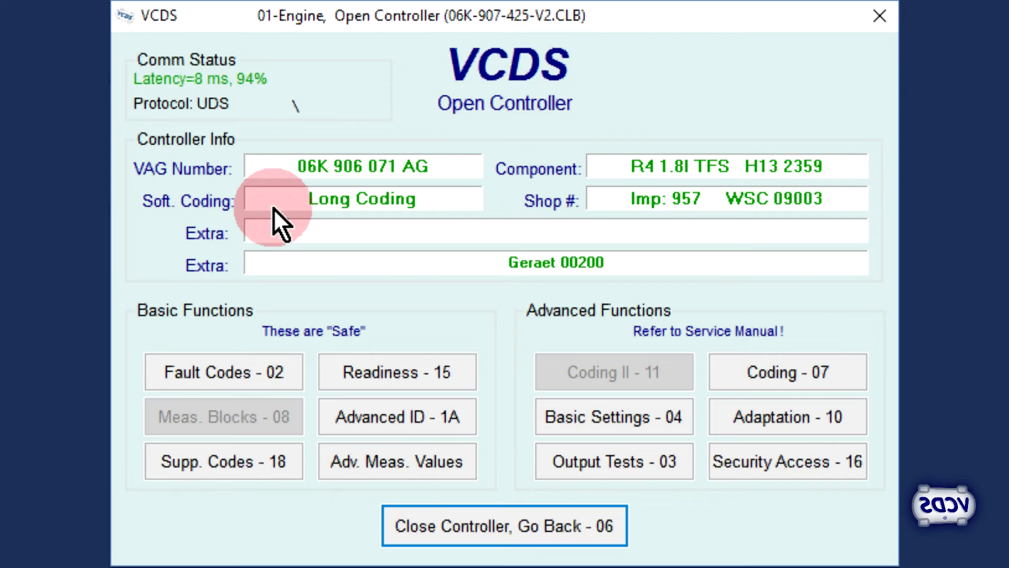
click(446, 445)
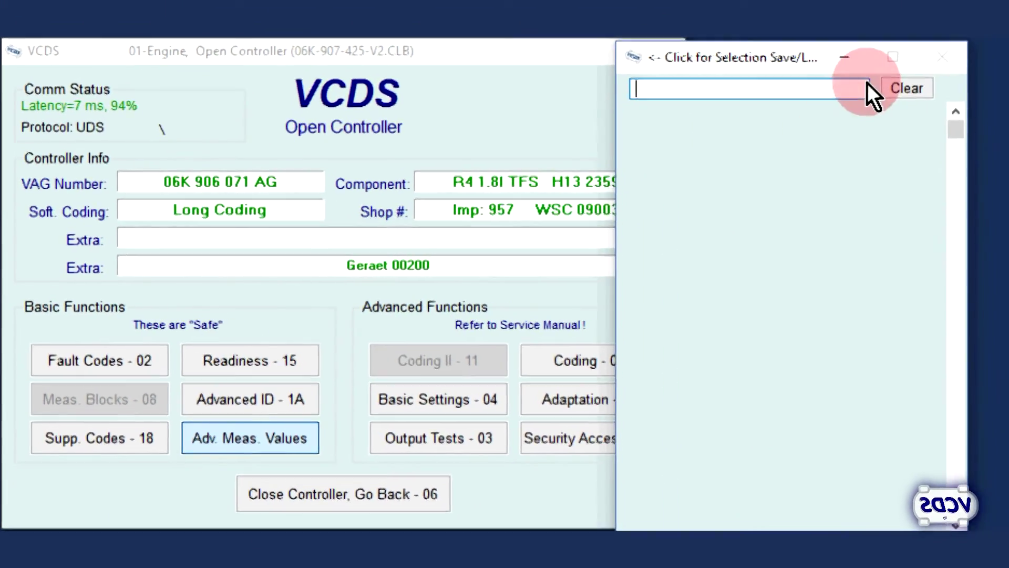
Step: Filter by 'fuel' and show only Fuel high pressure: actual value live, climbing toward 64.1 bar
text(f)
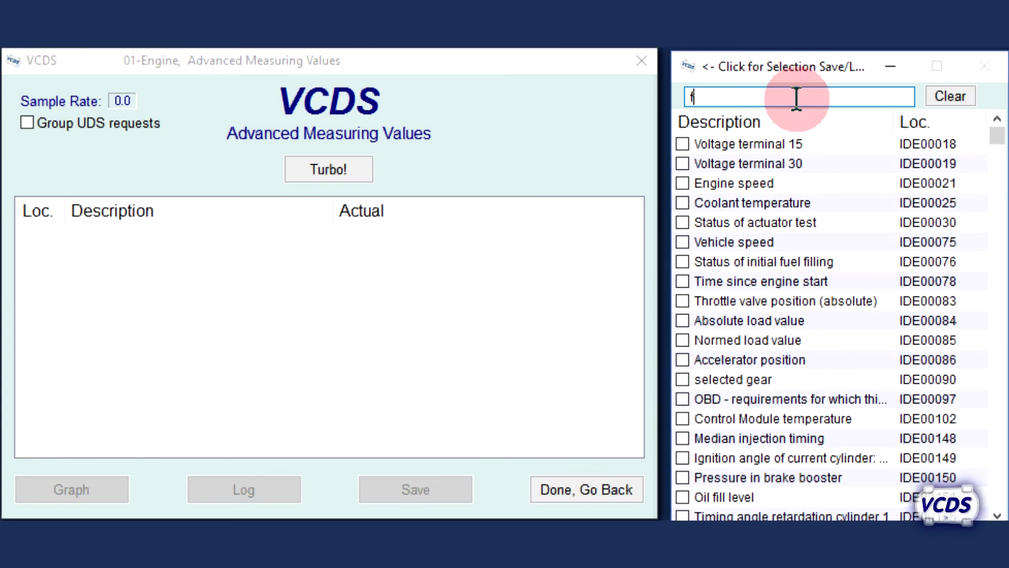
text(uel)
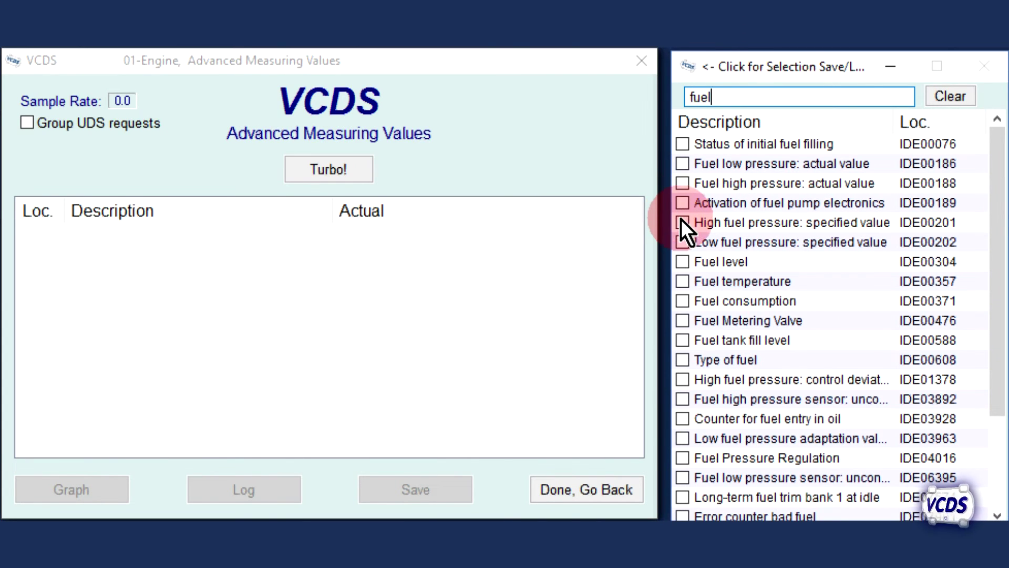
click(684, 183)
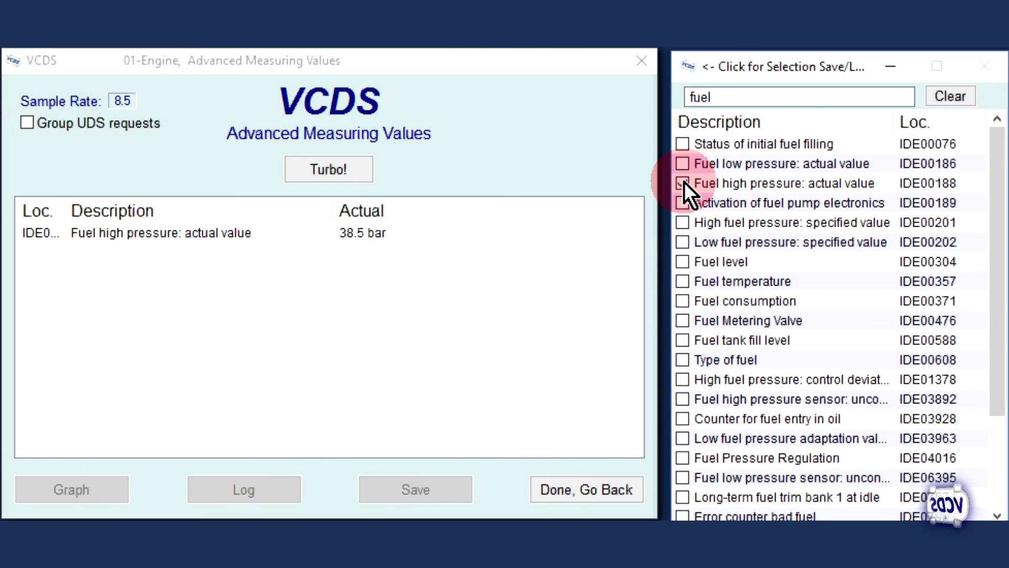